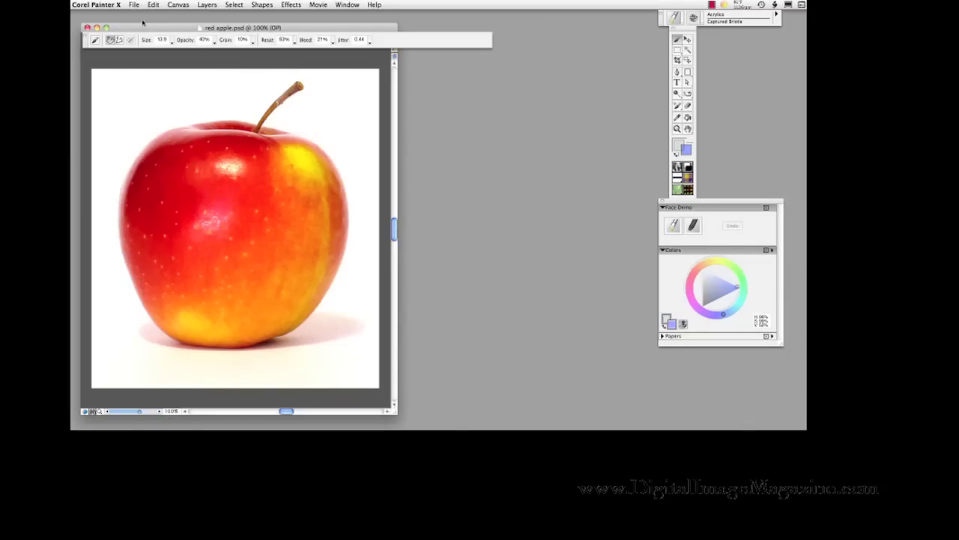
Create a clone of red apple.psd and place its window beside the original.
{"action": "left_click_drag", "start_coordinate": [150, 30], "coordinate": [152, 26]}
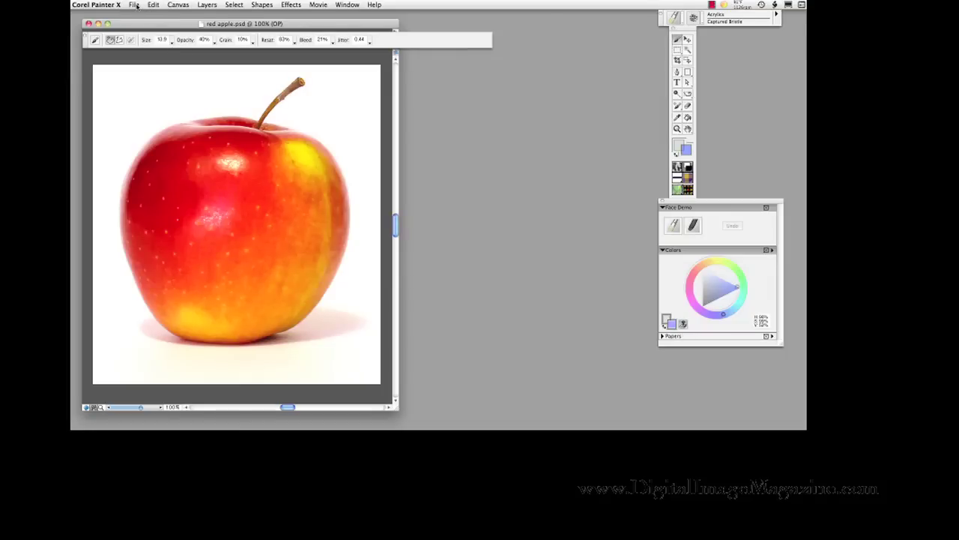
{"action": "left_click", "coordinate": [135, 6]}
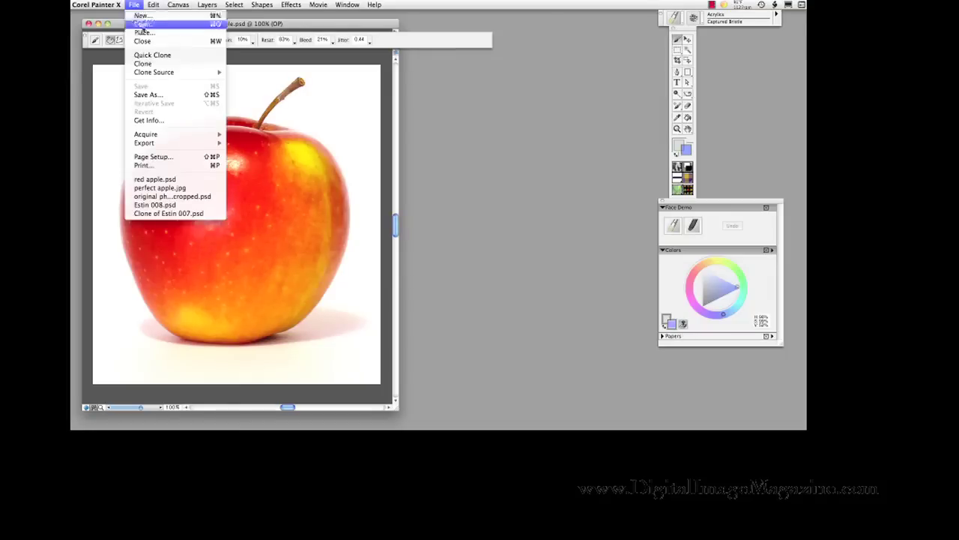
{"action": "left_click", "coordinate": [164, 65]}
{"action": "mouse_move", "coordinate": [259, 17]}
{"action": "left_mouse_down"}
{"action": "mouse_move", "coordinate": [544, 81]}
{"action": "mouse_move", "coordinate": [608, 64]}
{"action": "left_mouse_up"}
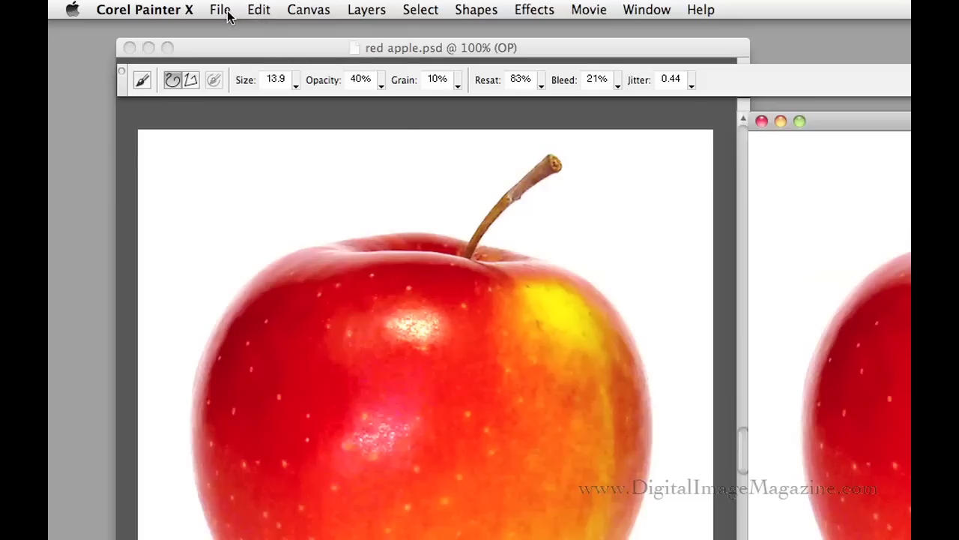
Confirm in Clone Source that the clone draws from red apple.psd, leaving it unchanged.
{"action": "left_click", "coordinate": [219, 10]}
{"action": "mouse_move", "coordinate": [292, 150]}
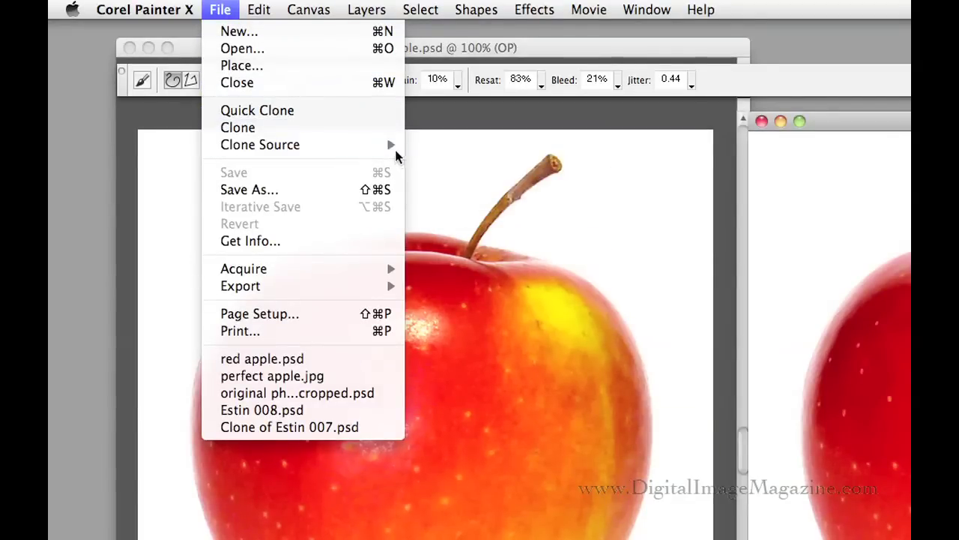
{"action": "mouse_move", "coordinate": [395, 147]}
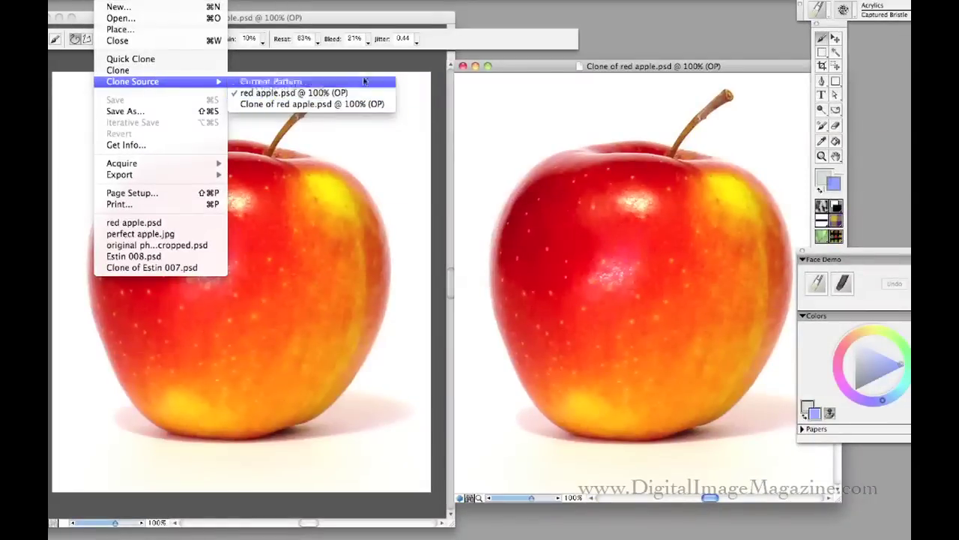
{"action": "left_click", "coordinate": [514, 75]}
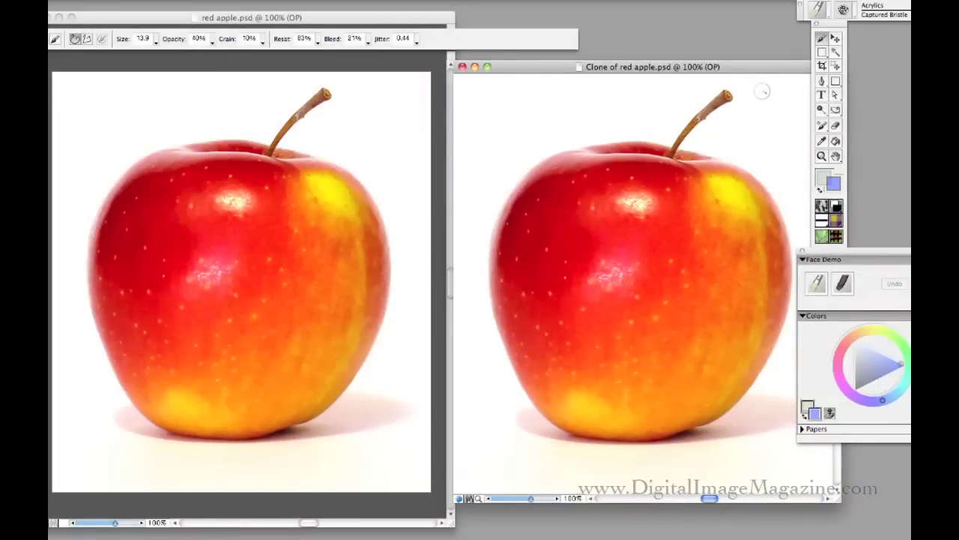
Select all of Clone of red apple.psd and delete its contents to leave a white canvas.
{"action": "left_click_drag", "start_coordinate": [787, 74], "coordinate": [757, 79]}
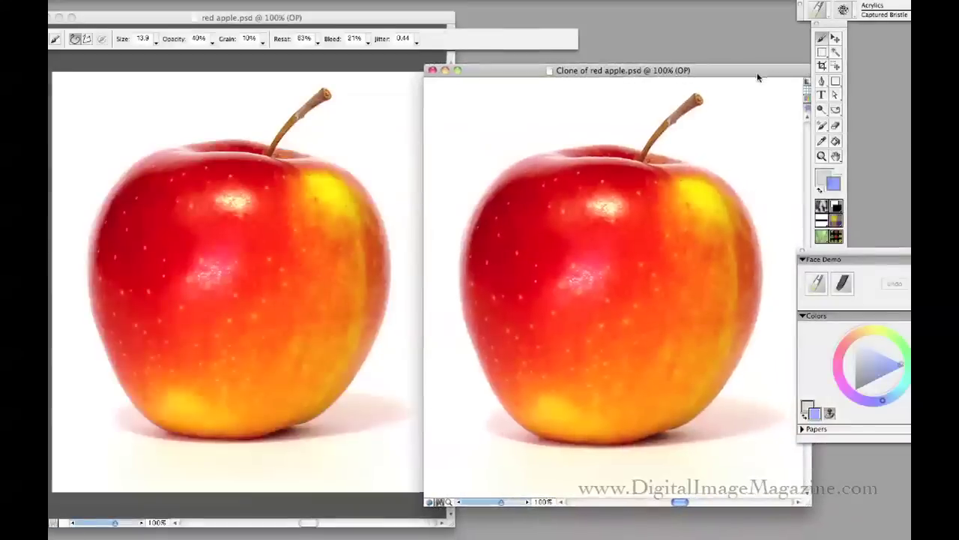
{"action": "left_click", "coordinate": [234, 2]}
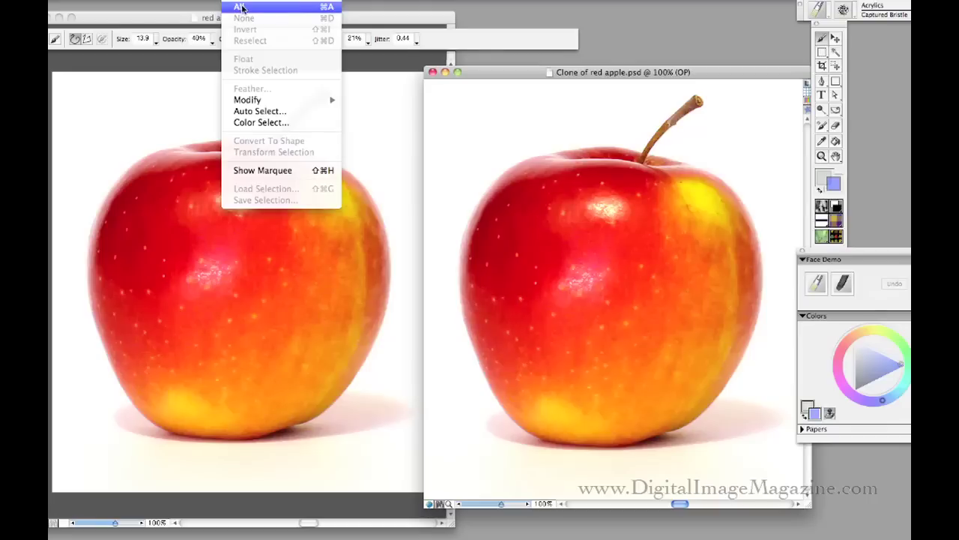
{"action": "left_click", "coordinate": [259, 8]}
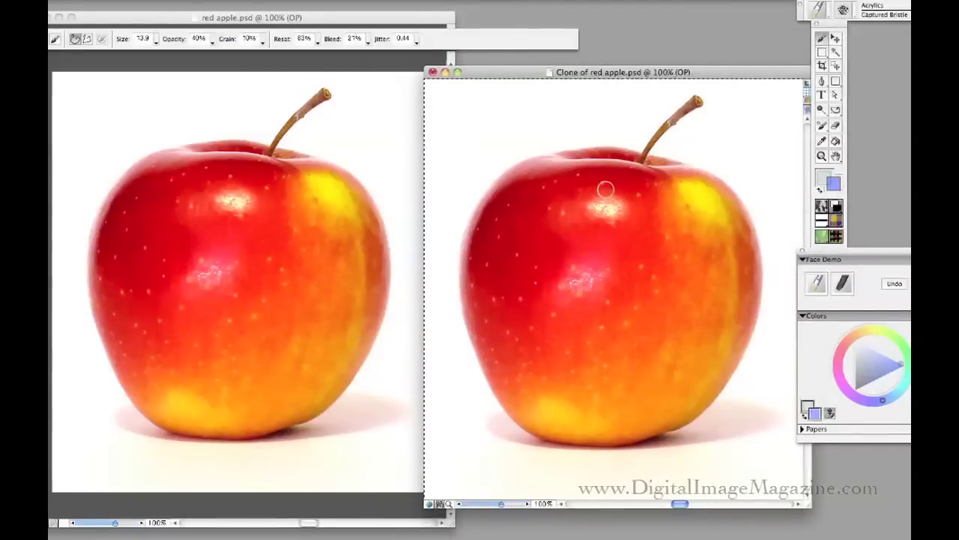
{"action": "key", "text": "Delete"}
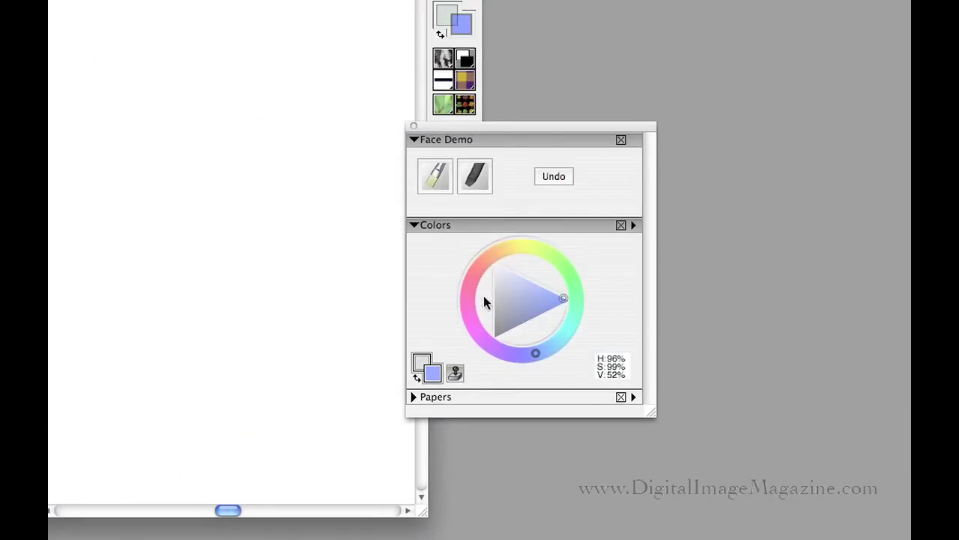
{"action": "left_click", "coordinate": [455, 374]}
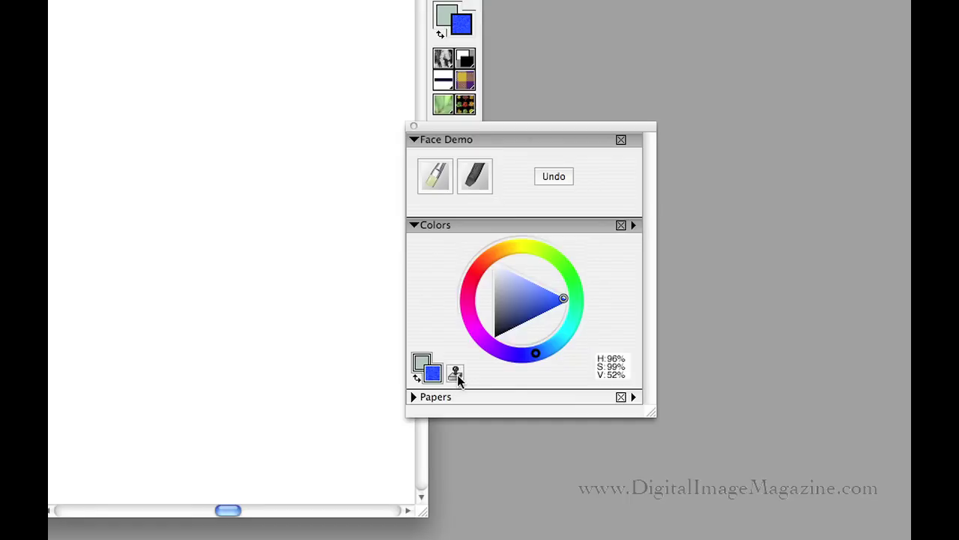
{"action": "left_click", "coordinate": [456, 374]}
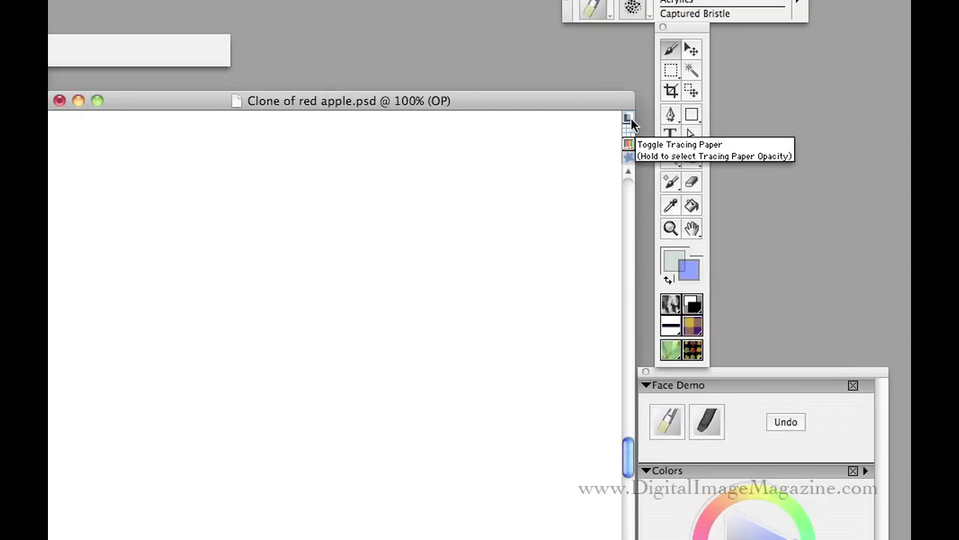
Turn on tracing paper for the clone, setting its opacity to 50% and then 30%.
{"action": "left_click", "coordinate": [630, 120]}
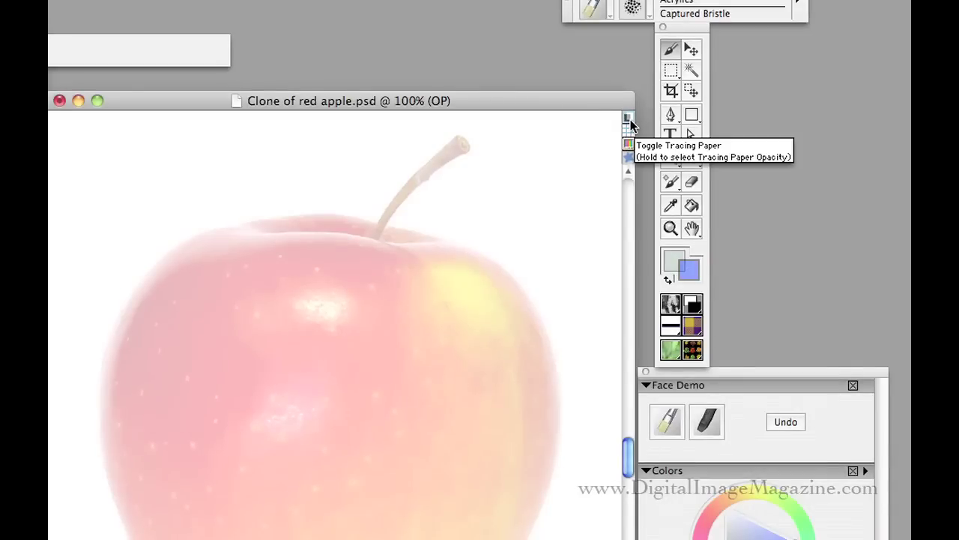
{"action": "mouse_move", "coordinate": [630, 122]}
{"action": "left_mouse_down"}
{"action": "mouse_move", "coordinate": [660, 82]}
{"action": "mouse_move", "coordinate": [661, 41]}
{"action": "mouse_move", "coordinate": [664, 96]}
{"action": "mouse_move", "coordinate": [660, 26]}
{"action": "left_mouse_up"}
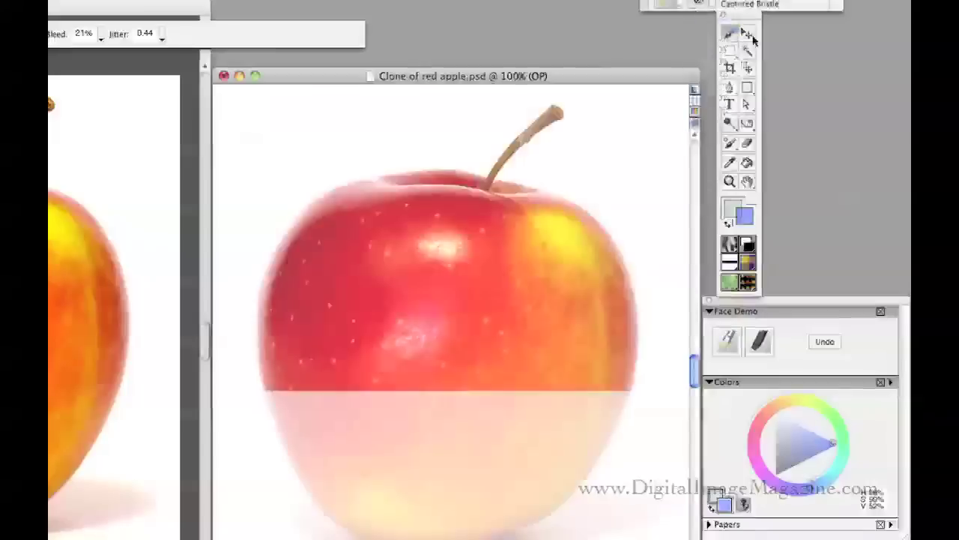
{"action": "mouse_move", "coordinate": [695, 90]}
{"action": "left_mouse_down"}
{"action": "mouse_move", "coordinate": [719, 111]}
{"action": "mouse_move", "coordinate": [724, 171]}
{"action": "left_mouse_up"}
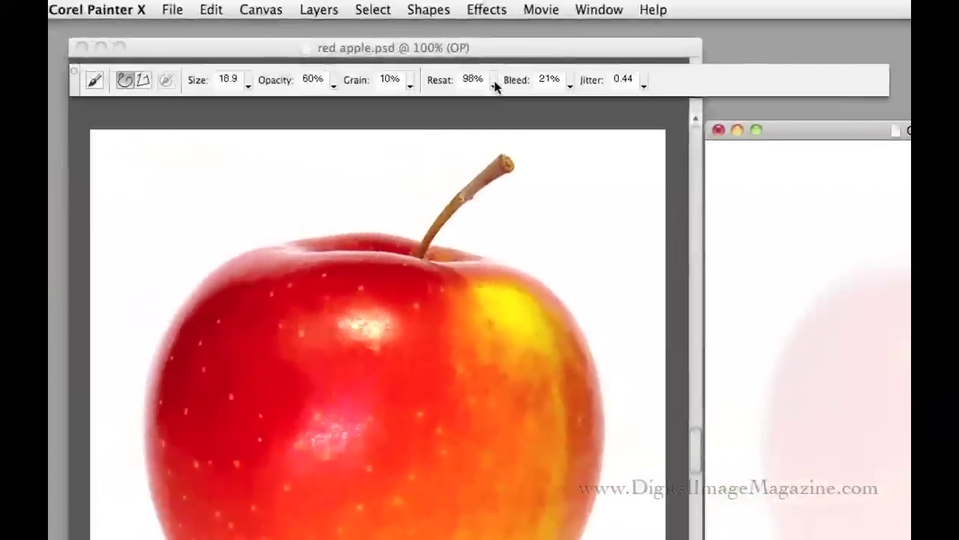
Raise brush resaturation to about 94%, paint a cloned red stroke on the apple's upper left.
{"action": "mouse_move", "coordinate": [497, 86]}
{"action": "left_mouse_down"}
{"action": "mouse_move", "coordinate": [534, 103]}
{"action": "mouse_move", "coordinate": [483, 98]}
{"action": "left_mouse_up"}
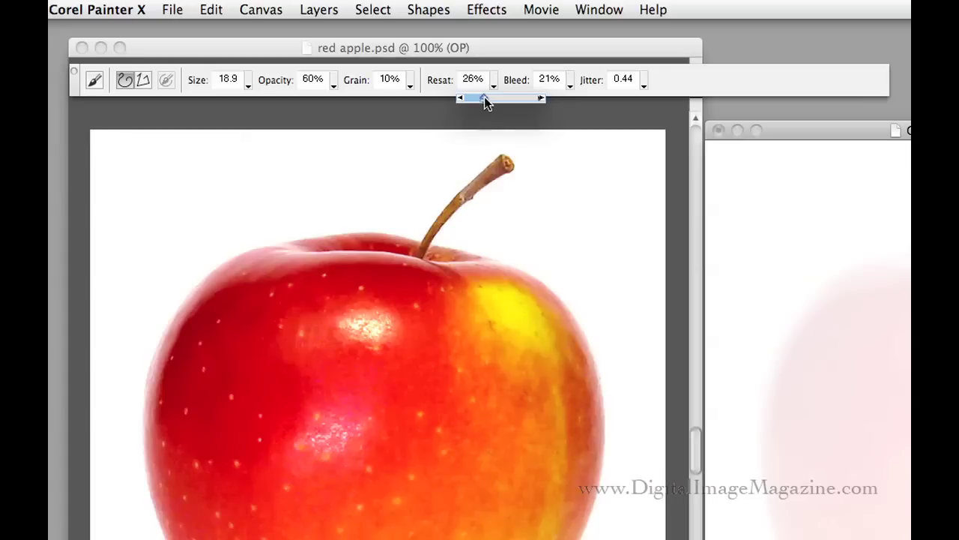
{"action": "left_click_drag", "start_coordinate": [487, 102], "coordinate": [539, 101]}
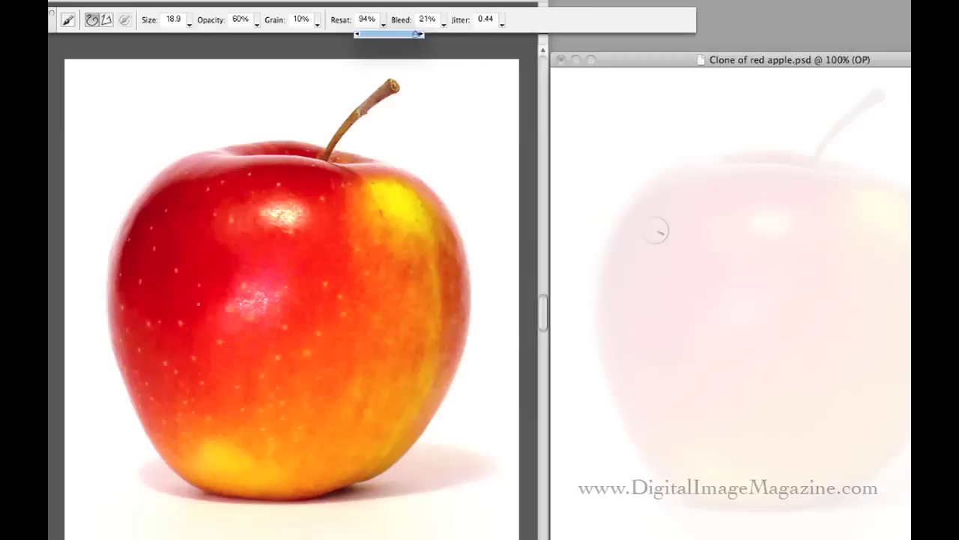
{"action": "mouse_move", "coordinate": [656, 211]}
{"action": "left_mouse_down"}
{"action": "mouse_move", "coordinate": [633, 264]}
{"action": "mouse_move", "coordinate": [652, 201]}
{"action": "mouse_move", "coordinate": [628, 250]}
{"action": "mouse_move", "coordinate": [643, 232]}
{"action": "mouse_move", "coordinate": [641, 257]}
{"action": "mouse_move", "coordinate": [656, 238]}
{"action": "mouse_move", "coordinate": [635, 283]}
{"action": "mouse_move", "coordinate": [625, 238]}
{"action": "mouse_move", "coordinate": [612, 310]}
{"action": "mouse_move", "coordinate": [625, 226]}
{"action": "mouse_move", "coordinate": [608, 304]}
{"action": "mouse_move", "coordinate": [632, 278]}
{"action": "mouse_move", "coordinate": [616, 327]}
{"action": "mouse_move", "coordinate": [626, 285]}
{"action": "mouse_move", "coordinate": [617, 326]}
{"action": "mouse_move", "coordinate": [637, 287]}
{"action": "mouse_move", "coordinate": [618, 360]}
{"action": "mouse_move", "coordinate": [612, 307]}
{"action": "mouse_move", "coordinate": [615, 330]}
{"action": "mouse_move", "coordinate": [606, 321]}
{"action": "mouse_move", "coordinate": [635, 430]}
{"action": "mouse_move", "coordinate": [608, 297]}
{"action": "mouse_move", "coordinate": [614, 346]}
{"action": "mouse_move", "coordinate": [600, 326]}
{"action": "mouse_move", "coordinate": [616, 281]}
{"action": "mouse_move", "coordinate": [618, 217]}
{"action": "mouse_move", "coordinate": [609, 246]}
{"action": "mouse_move", "coordinate": [654, 183]}
{"action": "mouse_move", "coordinate": [672, 173]}
{"action": "mouse_move", "coordinate": [622, 234]}
{"action": "mouse_move", "coordinate": [653, 193]}
{"action": "mouse_move", "coordinate": [640, 201]}
{"action": "mouse_move", "coordinate": [679, 172]}
{"action": "mouse_move", "coordinate": [706, 167]}
{"action": "mouse_move", "coordinate": [619, 229]}
{"action": "mouse_move", "coordinate": [615, 243]}
{"action": "mouse_move", "coordinate": [634, 213]}
{"action": "mouse_move", "coordinate": [605, 309]}
{"action": "mouse_move", "coordinate": [613, 341]}
{"action": "left_mouse_up"}
{"action": "key", "text": "bracketleft"}
{"action": "key", "text": "bracketleft"}
{"action": "key", "text": "bracketleft"}
Paint cloned colour along the apple's top edge and top-left gap, resizing the brush between strokes.
{"action": "mouse_move", "coordinate": [798, 157]}
{"action": "left_mouse_down"}
{"action": "mouse_move", "coordinate": [723, 160]}
{"action": "mouse_move", "coordinate": [779, 159]}
{"action": "mouse_move", "coordinate": [743, 159]}
{"action": "mouse_move", "coordinate": [811, 175]}
{"action": "mouse_move", "coordinate": [740, 164]}
{"action": "mouse_move", "coordinate": [820, 166]}
{"action": "mouse_move", "coordinate": [795, 156]}
{"action": "mouse_move", "coordinate": [827, 156]}
{"action": "mouse_move", "coordinate": [830, 135]}
{"action": "mouse_move", "coordinate": [877, 107]}
{"action": "mouse_move", "coordinate": [868, 100]}
{"action": "mouse_move", "coordinate": [876, 93]}
{"action": "mouse_move", "coordinate": [819, 151]}
{"action": "mouse_move", "coordinate": [842, 139]}
{"action": "mouse_move", "coordinate": [841, 164]}
{"action": "mouse_move", "coordinate": [862, 172]}
{"action": "mouse_move", "coordinate": [796, 164]}
{"action": "left_mouse_up"}
{"action": "key", "text": "bracketleft"}
{"action": "mouse_move", "coordinate": [733, 158]}
{"action": "left_mouse_down"}
{"action": "mouse_move", "coordinate": [701, 161]}
{"action": "mouse_move", "coordinate": [730, 159]}
{"action": "mouse_move", "coordinate": [695, 174]}
{"action": "mouse_move", "coordinate": [755, 176]}
{"action": "mouse_move", "coordinate": [690, 179]}
{"action": "mouse_move", "coordinate": [684, 218]}
{"action": "mouse_move", "coordinate": [762, 185]}
{"action": "mouse_move", "coordinate": [740, 182]}
{"action": "mouse_move", "coordinate": [756, 199]}
{"action": "mouse_move", "coordinate": [749, 212]}
{"action": "mouse_move", "coordinate": [734, 179]}
{"action": "mouse_move", "coordinate": [698, 206]}
{"action": "mouse_move", "coordinate": [669, 271]}
{"action": "mouse_move", "coordinate": [653, 276]}
{"action": "mouse_move", "coordinate": [657, 377]}
{"action": "mouse_move", "coordinate": [664, 337]}
{"action": "mouse_move", "coordinate": [617, 313]}
{"action": "mouse_move", "coordinate": [641, 411]}
{"action": "mouse_move", "coordinate": [638, 359]}
{"action": "mouse_move", "coordinate": [669, 450]}
{"action": "mouse_move", "coordinate": [640, 416]}
{"action": "mouse_move", "coordinate": [672, 461]}
{"action": "mouse_move", "coordinate": [676, 413]}
{"action": "mouse_move", "coordinate": [696, 457]}
{"action": "mouse_move", "coordinate": [668, 454]}
{"action": "mouse_move", "coordinate": [689, 468]}
{"action": "mouse_move", "coordinate": [717, 443]}
{"action": "mouse_move", "coordinate": [734, 444]}
{"action": "mouse_move", "coordinate": [704, 440]}
{"action": "mouse_move", "coordinate": [744, 461]}
{"action": "mouse_move", "coordinate": [708, 471]}
{"action": "mouse_move", "coordinate": [760, 499]}
{"action": "mouse_move", "coordinate": [794, 479]}
{"action": "mouse_move", "coordinate": [738, 453]}
{"action": "mouse_move", "coordinate": [667, 390]}
{"action": "mouse_move", "coordinate": [647, 290]}
{"action": "mouse_move", "coordinate": [618, 283]}
{"action": "mouse_move", "coordinate": [668, 326]}
{"action": "mouse_move", "coordinate": [717, 221]}
{"action": "mouse_move", "coordinate": [729, 256]}
{"action": "mouse_move", "coordinate": [724, 290]}
{"action": "left_mouse_up"}
{"action": "key", "text": "bracketright"}
{"action": "key", "text": "bracketright"}
{"action": "key", "text": "bracketright"}
{"action": "key", "text": "bracketright"}
{"action": "key", "text": "bracketright"}
{"action": "key", "text": "bracketright"}
{"action": "key", "text": "bracketleft"}
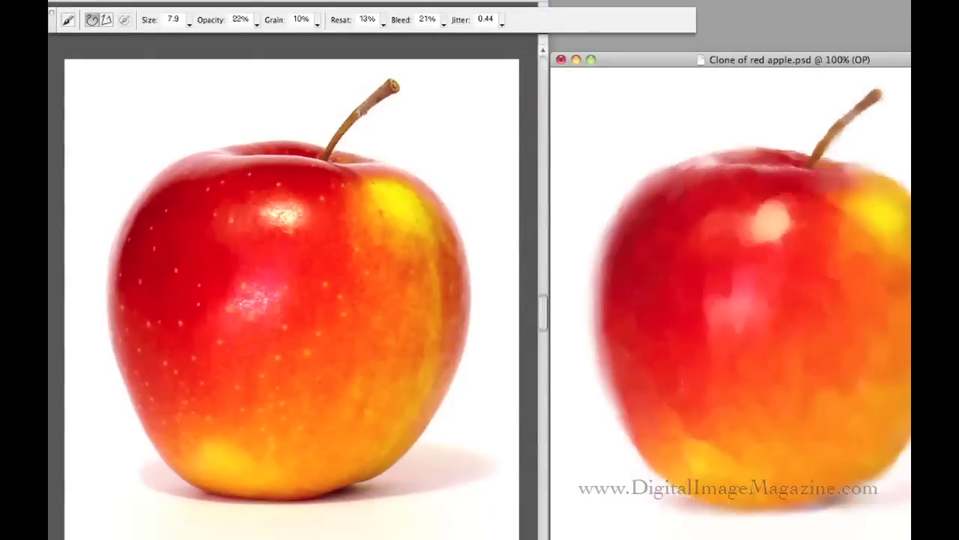